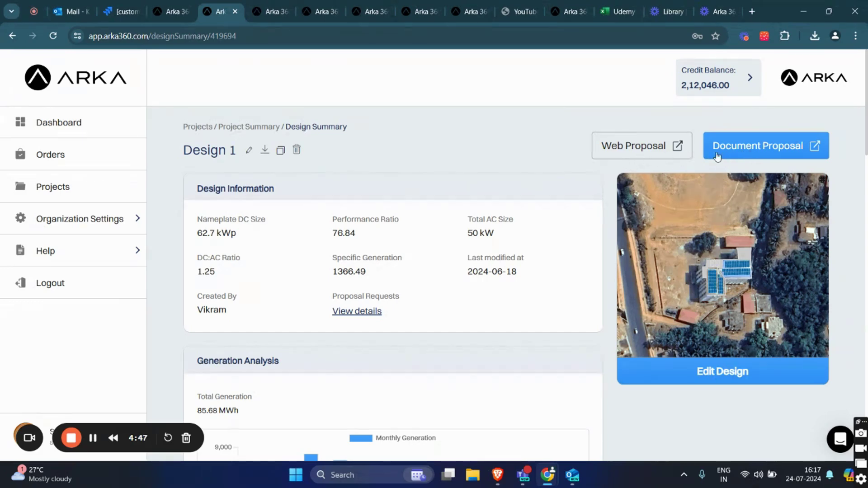
# Open the Design 1 document proposal (62.70 kWp, ₹39,29,393) in a new tab.
pyautogui.click(740, 153)
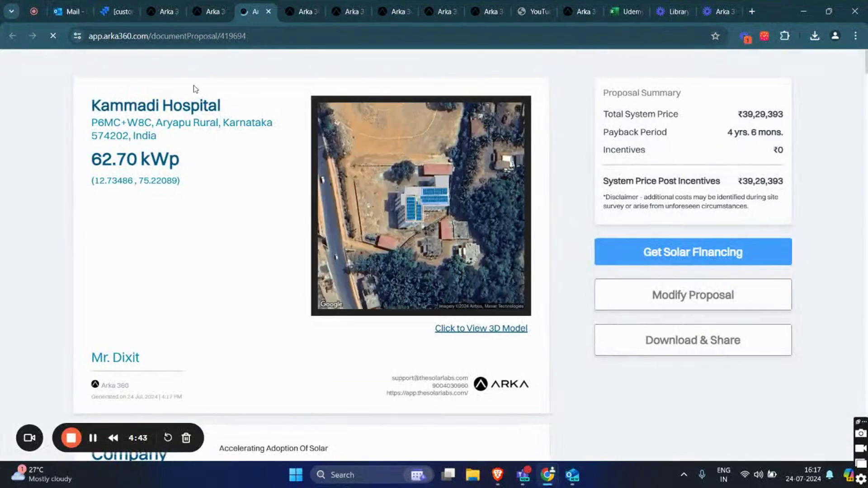
# Inspect the proposal's web address, then bring up the Modify Proposal dialog.
pyautogui.click(263, 38)
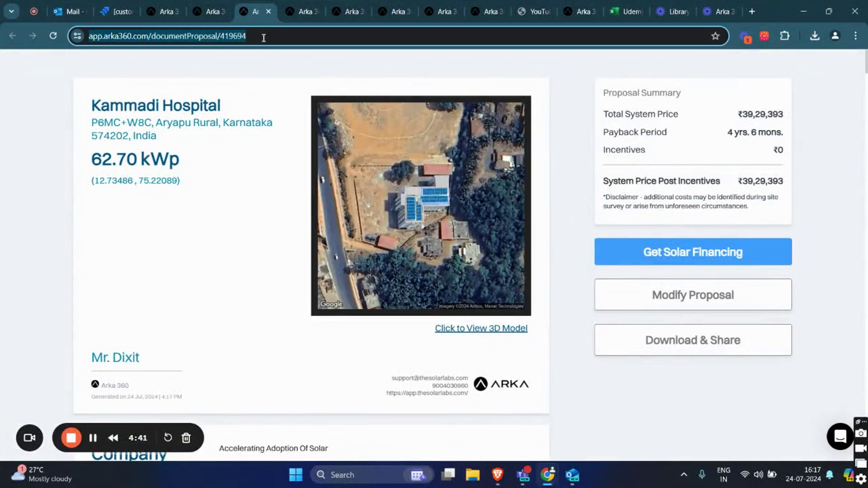
pyautogui.click(264, 36)
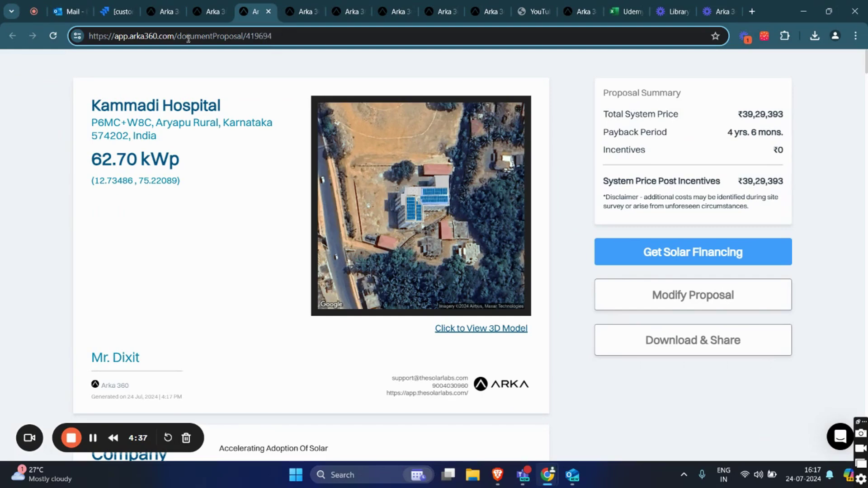
pyautogui.moveTo(188, 38); pyautogui.dragTo(251, 37)
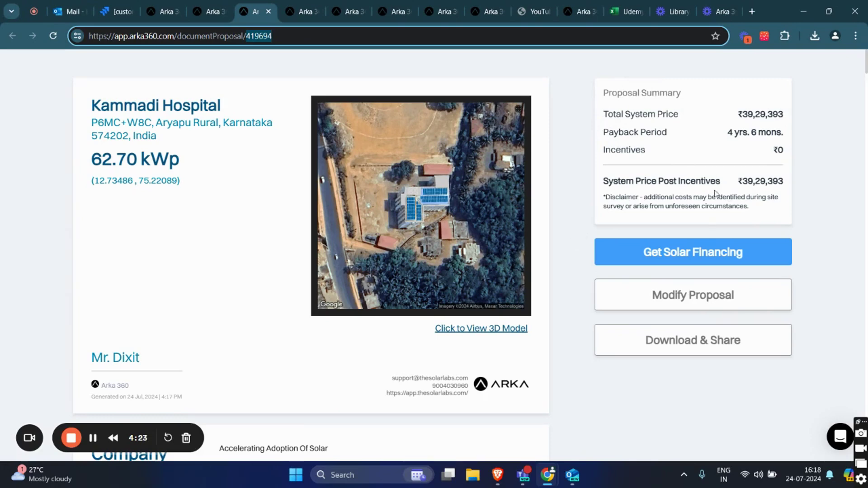
pyautogui.scroll(-1, 695, 297)
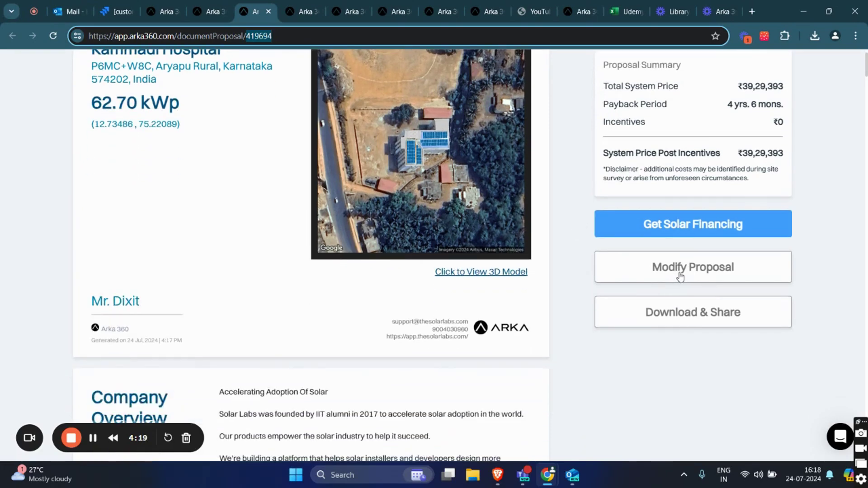
pyautogui.click(680, 274)
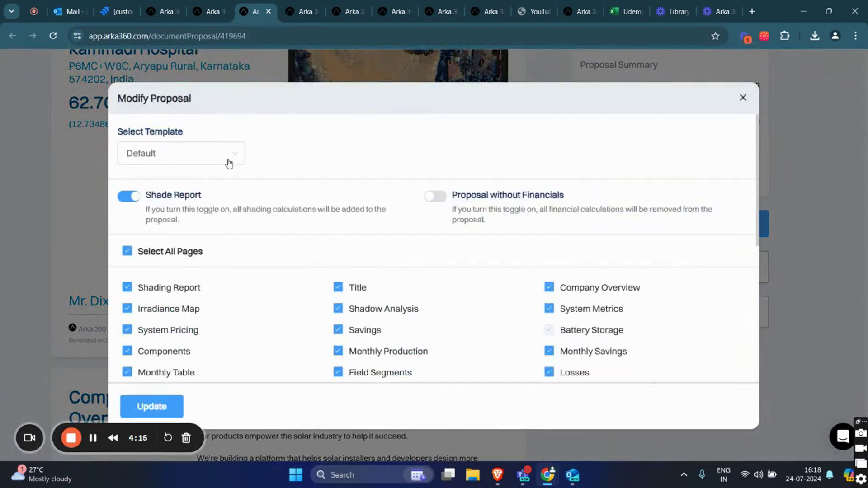
# Check the template list and keep the Default proposal template.
pyautogui.click(162, 155)
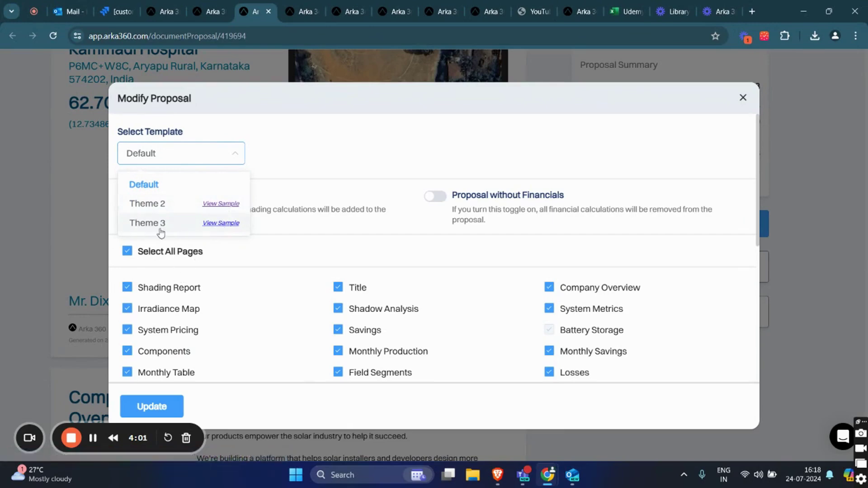
pyautogui.click(322, 148)
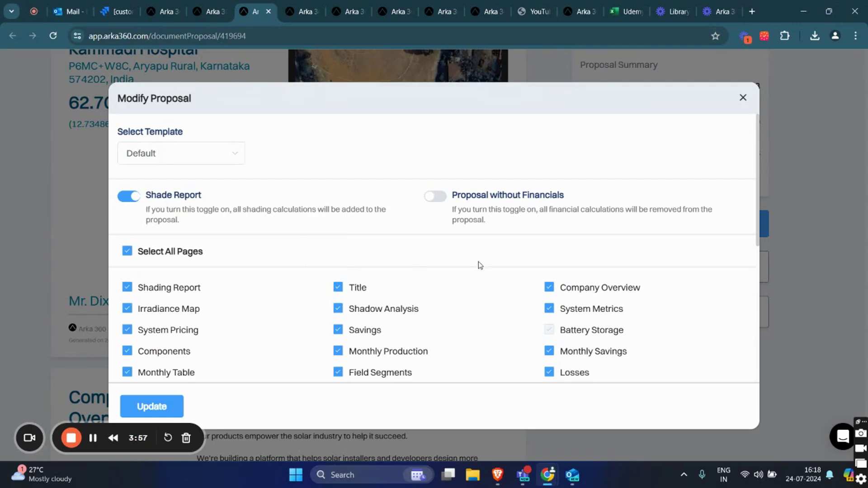
pyautogui.scroll(-6, 289, 224)
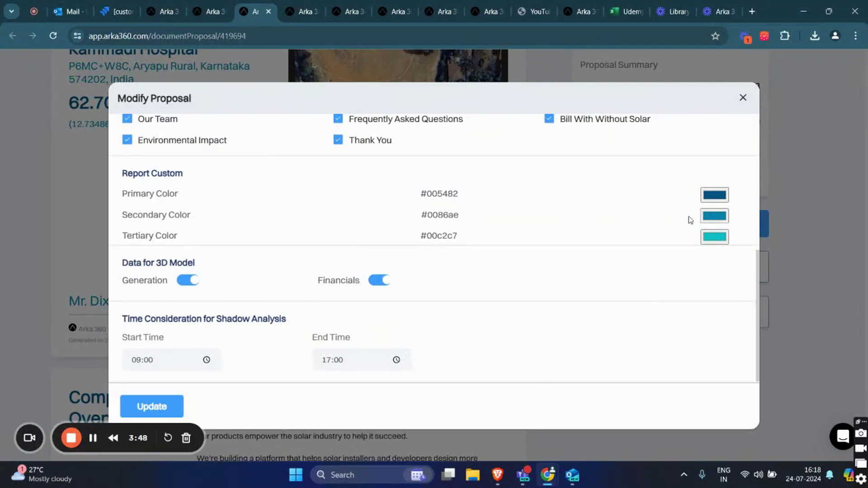
pyautogui.scroll(5, 482, 242)
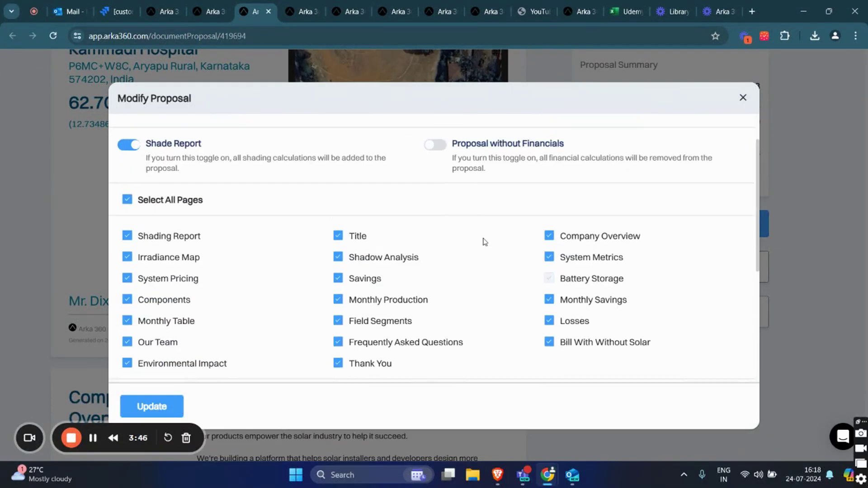
# Toggle Select All Pages off and back on, then close Modify Proposal without updating.
pyautogui.click(129, 206)
pyautogui.click(129, 206)
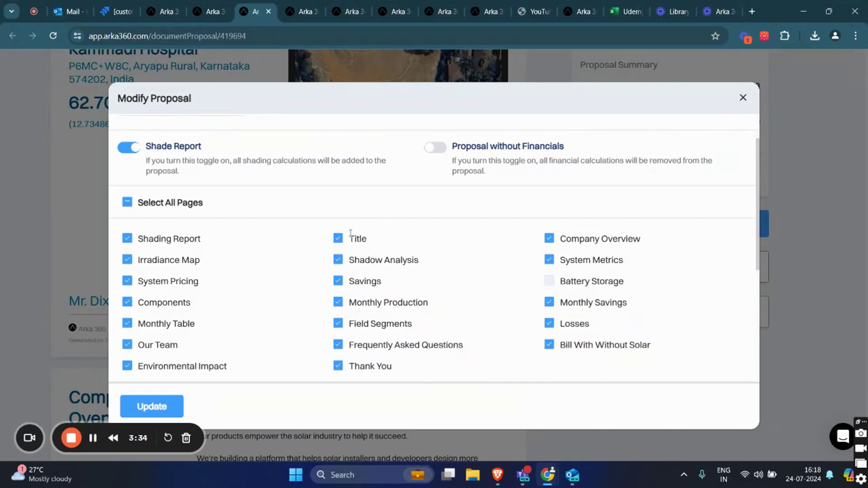
pyautogui.scroll(1, 232, 193)
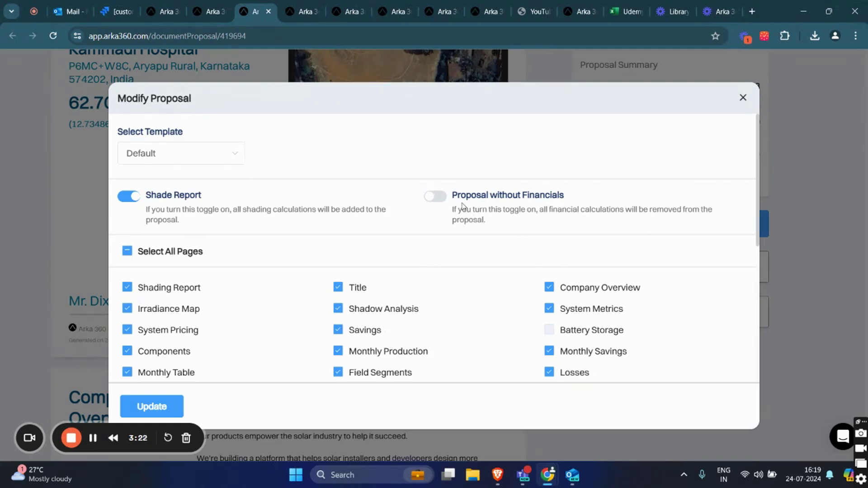
pyautogui.scroll(-10, 423, 232)
pyautogui.scroll(10, 423, 232)
pyautogui.click(742, 97)
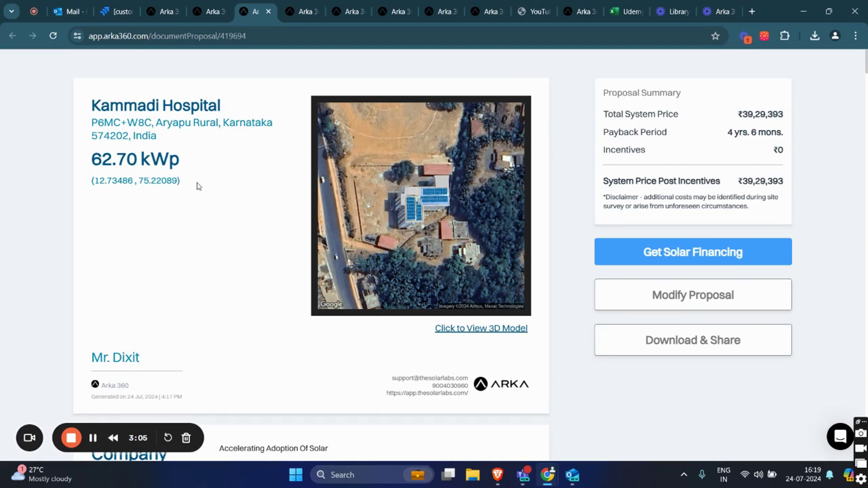
pyautogui.click(473, 329)
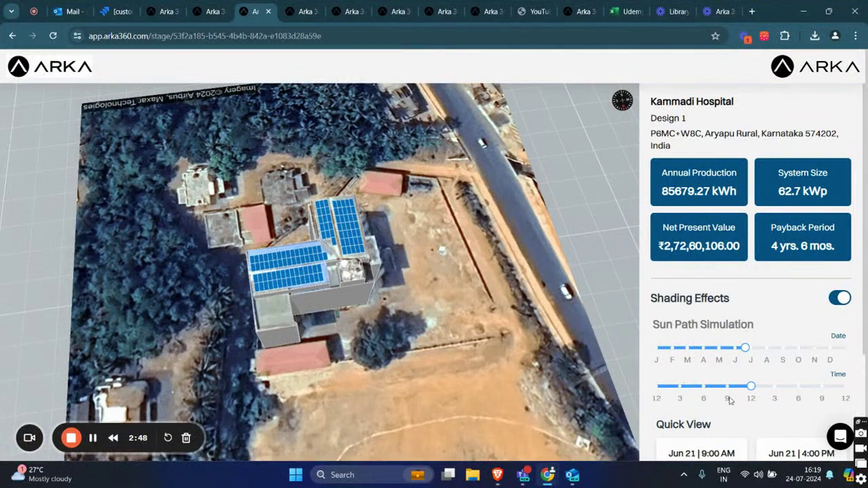
pyautogui.scroll(-2, 799, 318)
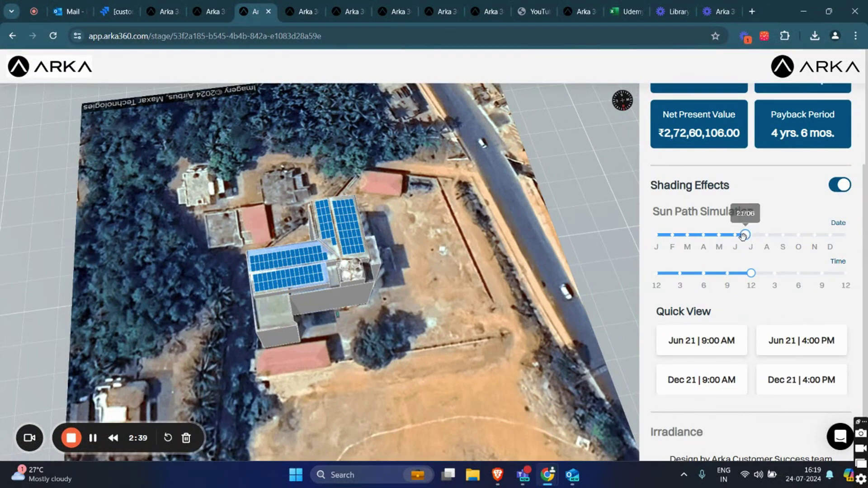
pyautogui.moveTo(745, 235)
pyautogui.mouseDown()
pyautogui.moveTo(788, 235)
pyautogui.moveTo(706, 237)
pyautogui.moveTo(751, 236)
pyautogui.mouseUp()
pyautogui.scroll(-1, 733, 305)
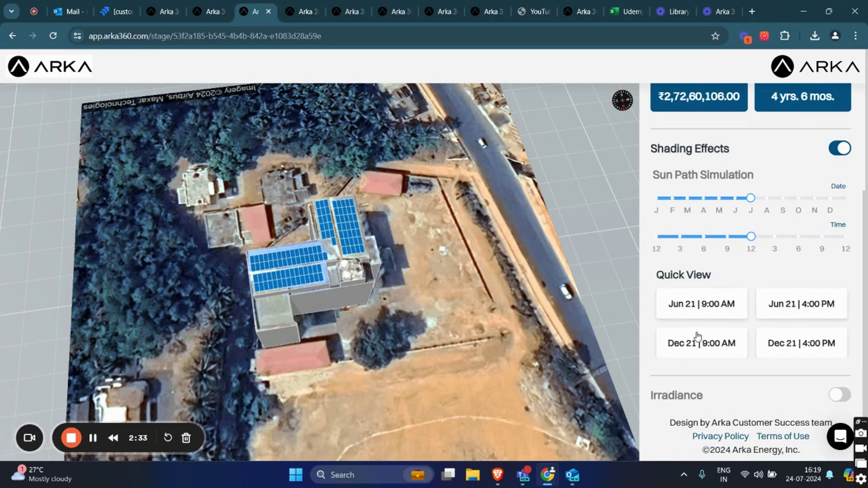
pyautogui.click(836, 394)
pyautogui.scroll(3, 798, 312)
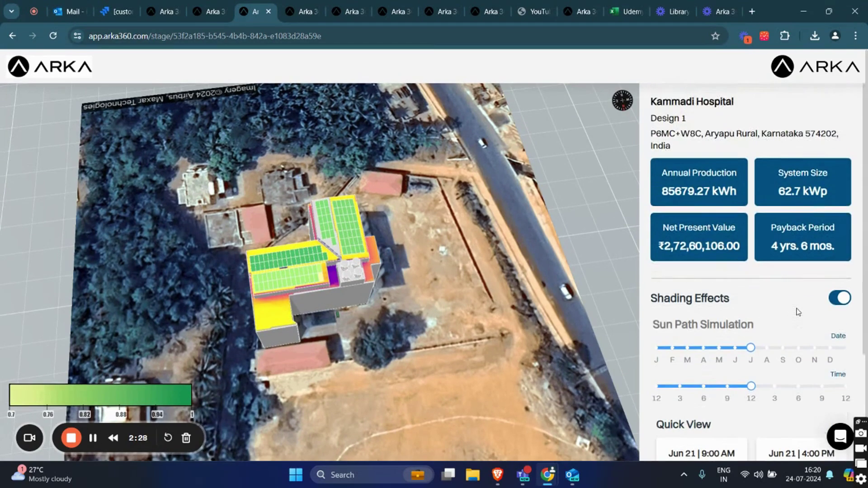
pyautogui.hotkey('alt', 'Left')
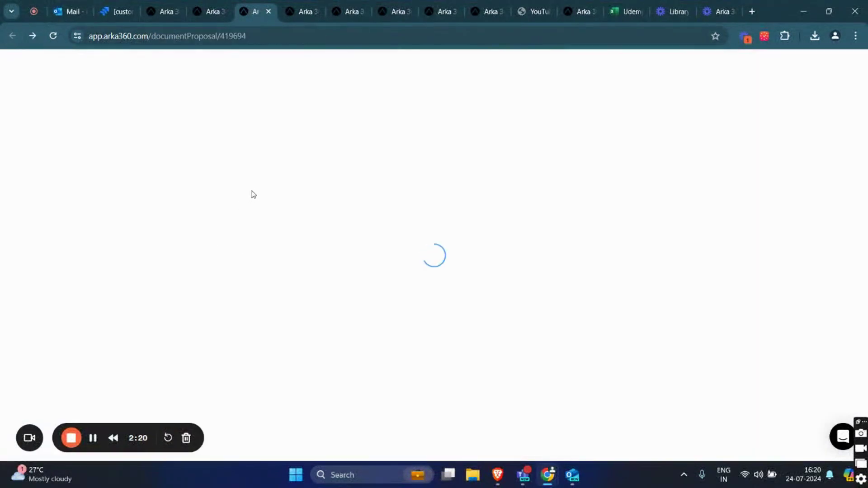
# Scroll down through the proposal to the System Pricing breakdown.
pyautogui.scroll(-6, 248, 272)
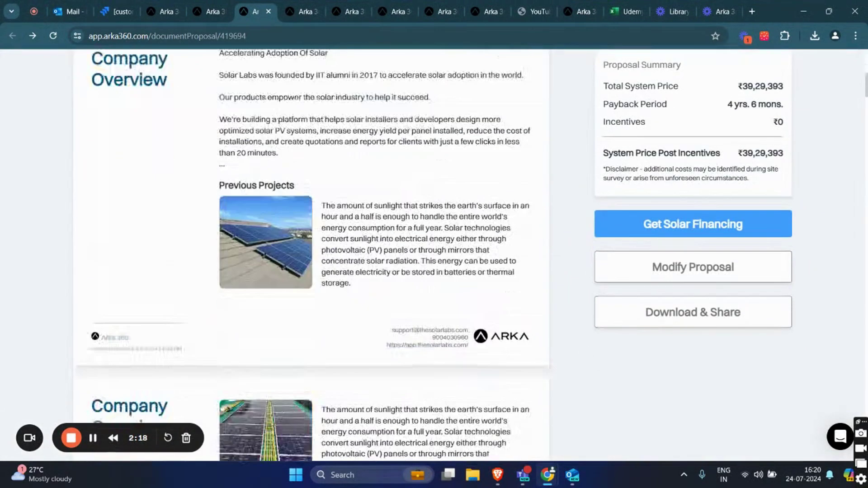
pyautogui.scroll(-8, 359, 213)
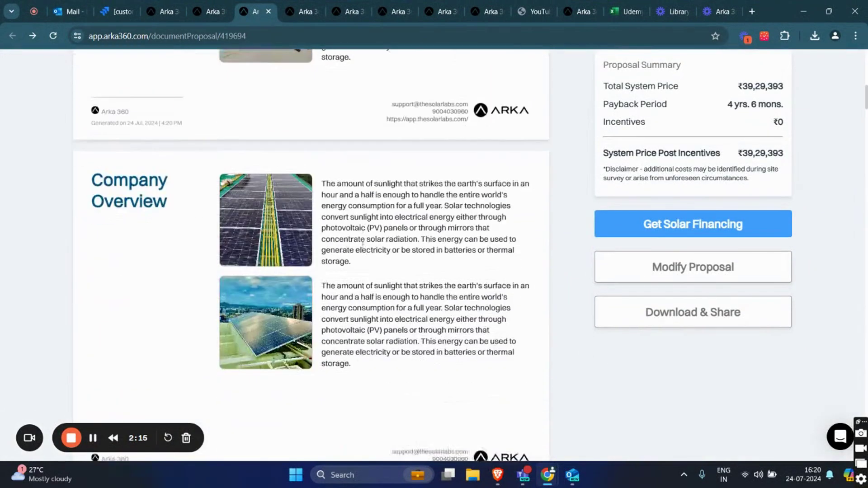
pyautogui.scroll(-6, 311, 260)
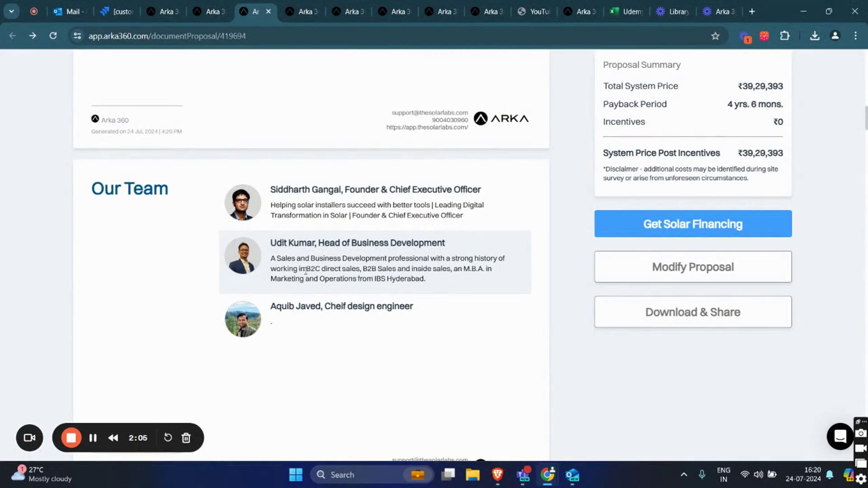
pyautogui.scroll(-9, 305, 270)
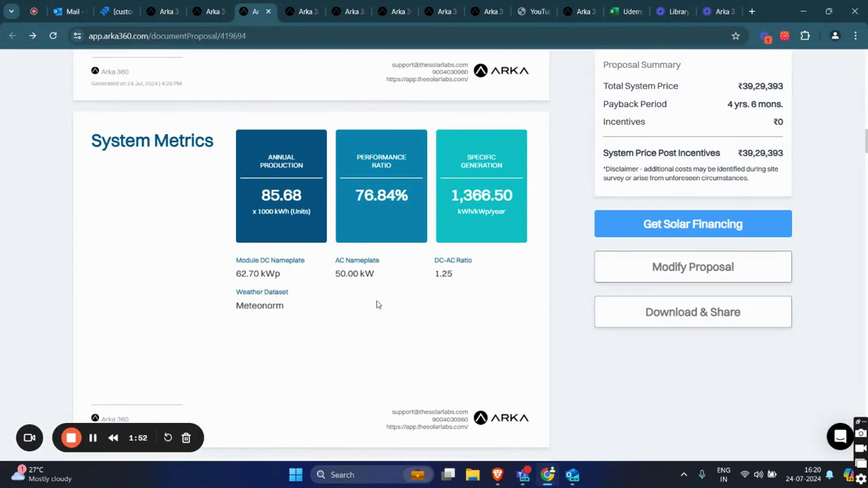
pyautogui.moveTo(297, 294); pyautogui.dragTo(228, 299)
pyautogui.scroll(-3, 391, 306)
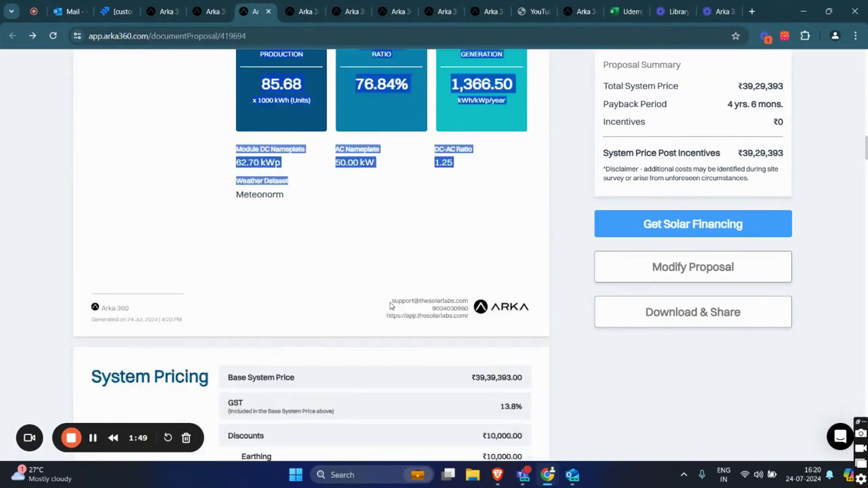
pyautogui.scroll(-6, 391, 306)
pyautogui.scroll(3, 271, 253)
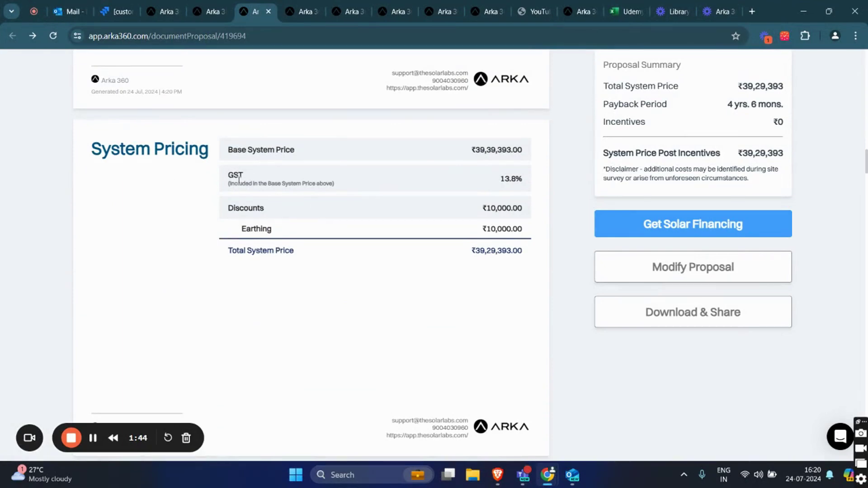
# Highlight the Discounts, Base System Price and Total System Price labels, then continue to Estimated Savings.
pyautogui.moveTo(224, 212); pyautogui.dragTo(286, 216)
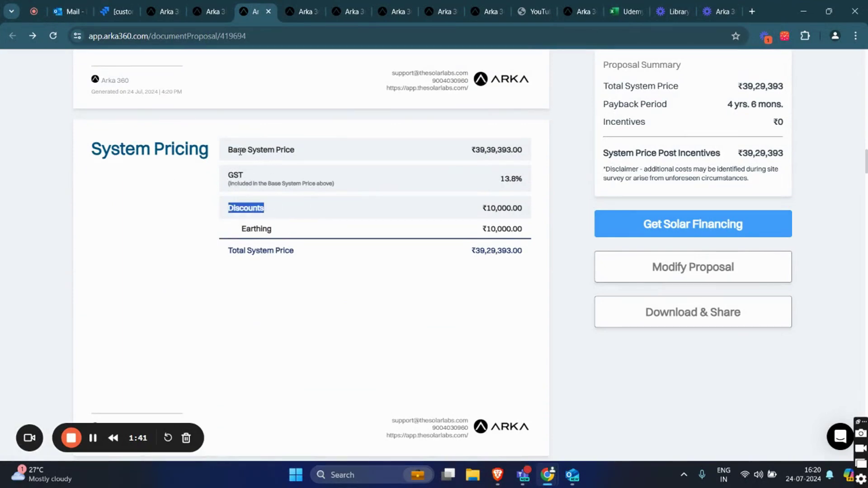
pyautogui.moveTo(227, 158); pyautogui.dragTo(311, 159)
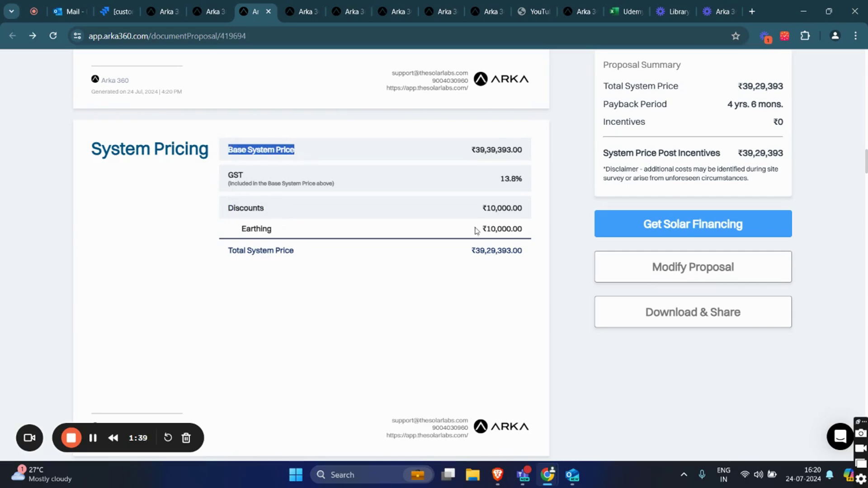
pyautogui.moveTo(224, 250); pyautogui.dragTo(313, 257)
pyautogui.scroll(-9, 361, 271)
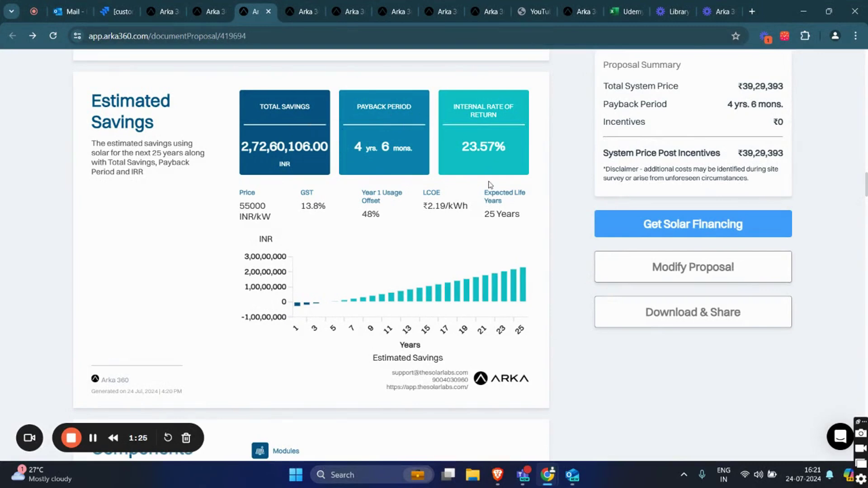
# Scroll down to the Monthly solar access (%) across arrays section and highlight its heading.
pyautogui.scroll(-7, 426, 246)
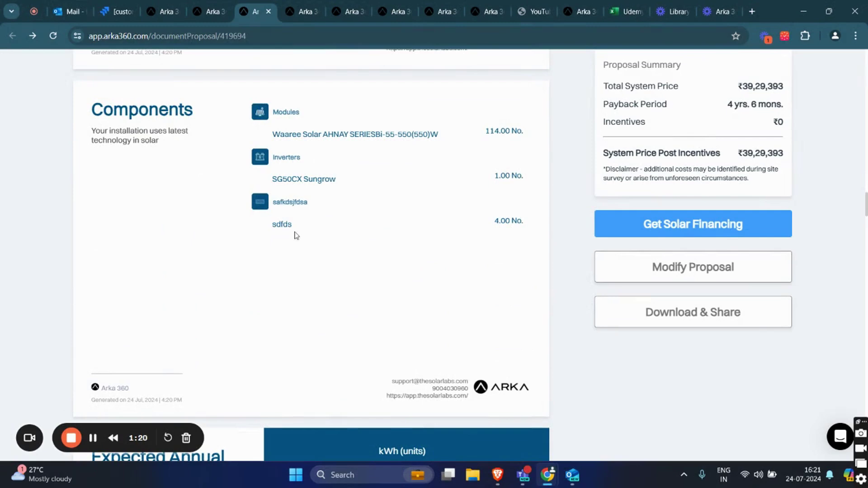
pyautogui.scroll(-10, 316, 272)
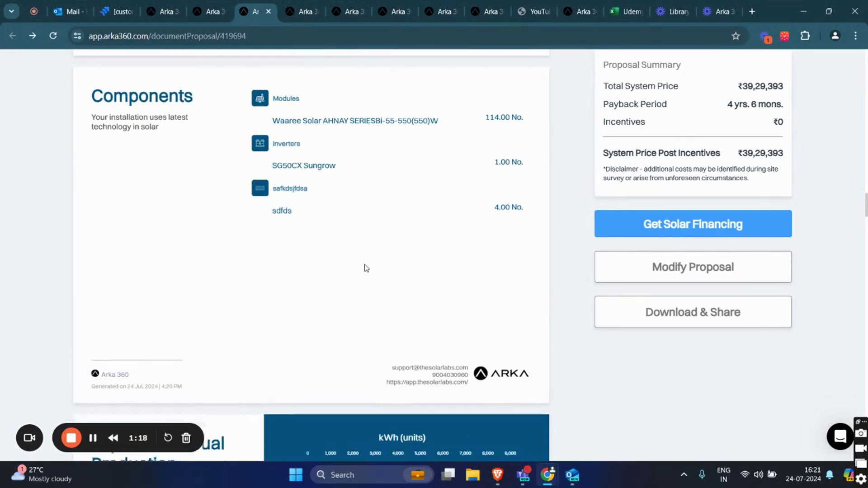
pyautogui.scroll(-10, 247, 261)
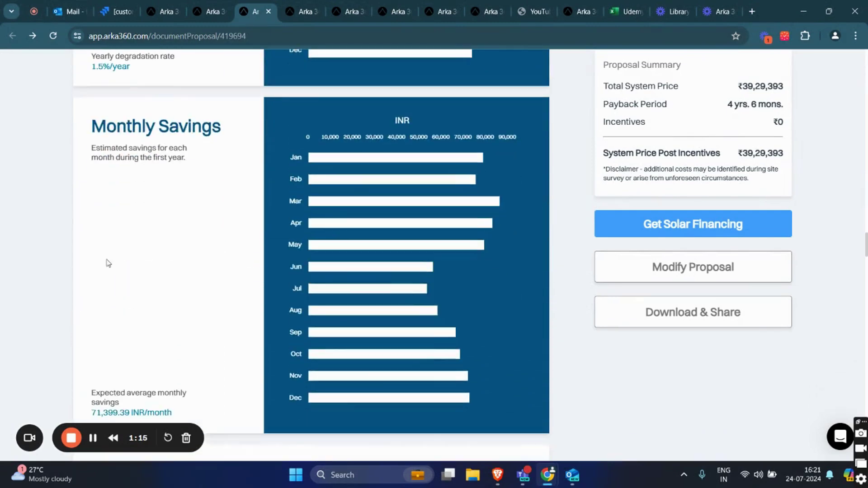
pyautogui.scroll(-4, 214, 235)
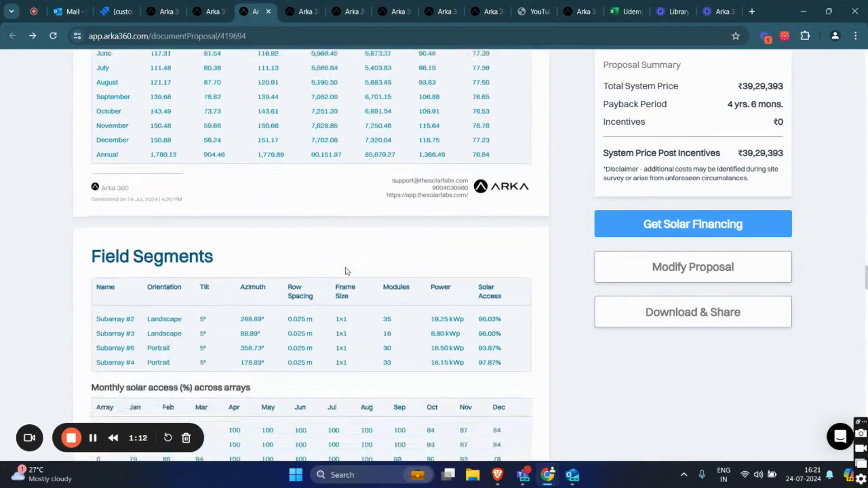
pyautogui.scroll(-2, 303, 304)
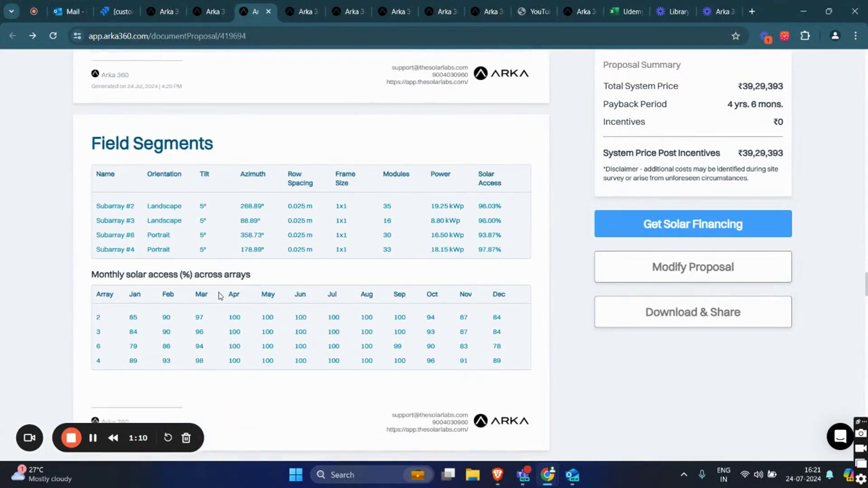
pyautogui.moveTo(253, 275); pyautogui.dragTo(92, 275)
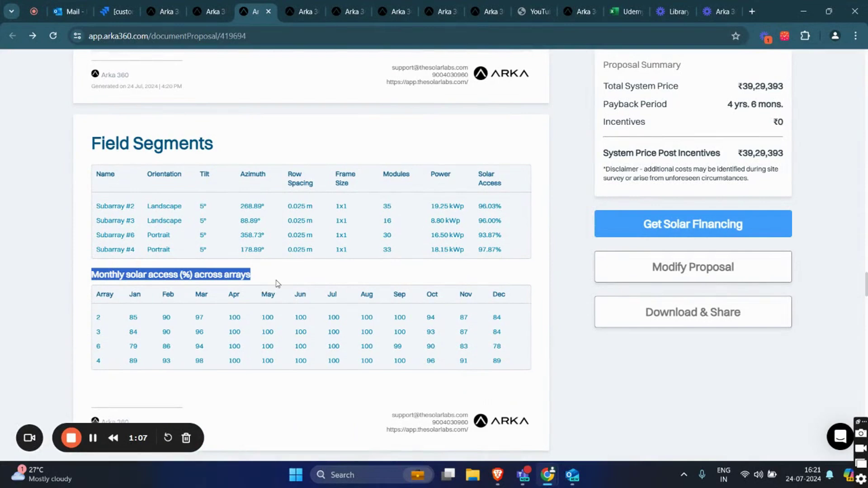
# Page through the remaining proposal pages to the end of the document.
pyautogui.scroll(-8, 350, 343)
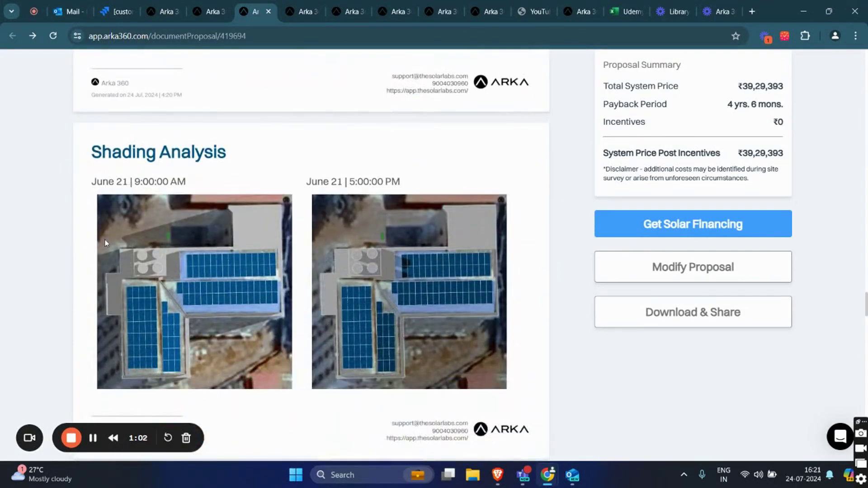
pyautogui.scroll(-2, 354, 244)
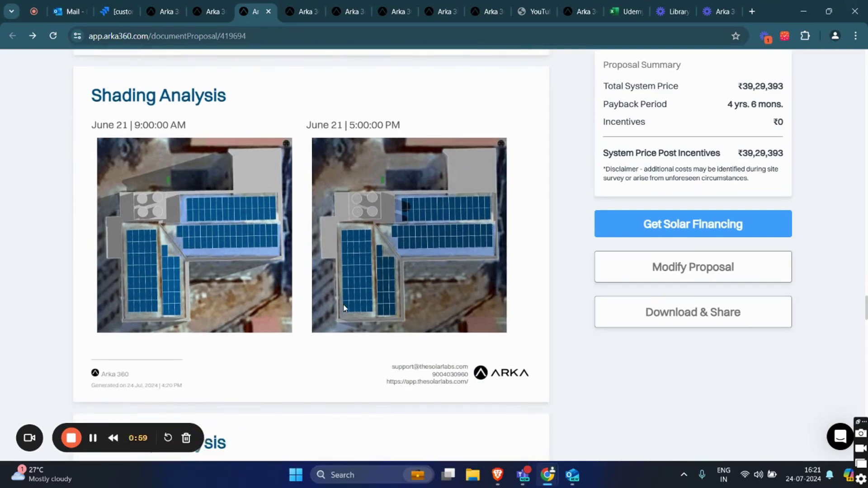
pyautogui.scroll(-12, 300, 310)
pyautogui.scroll(-10, 300, 311)
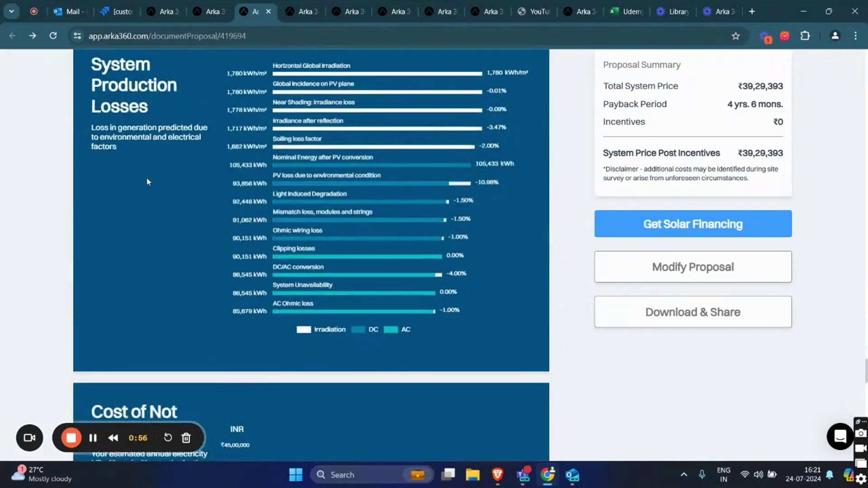
pyautogui.scroll(-6, 264, 321)
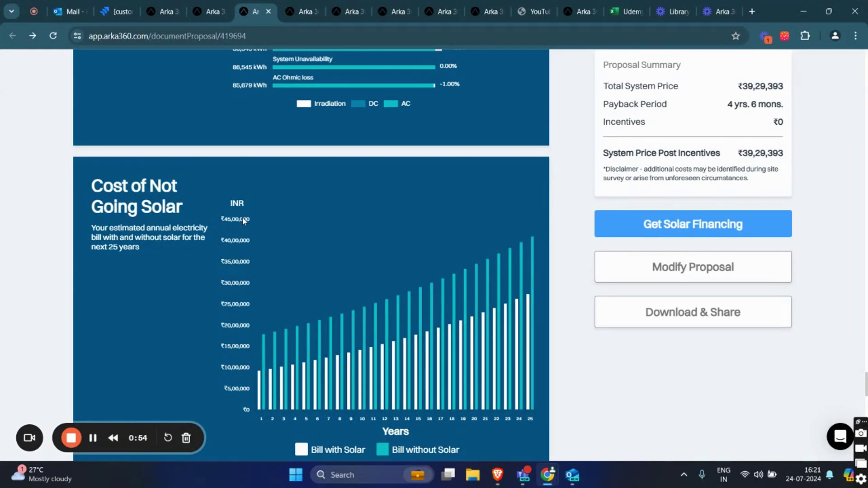
pyautogui.scroll(-1, 233, 294)
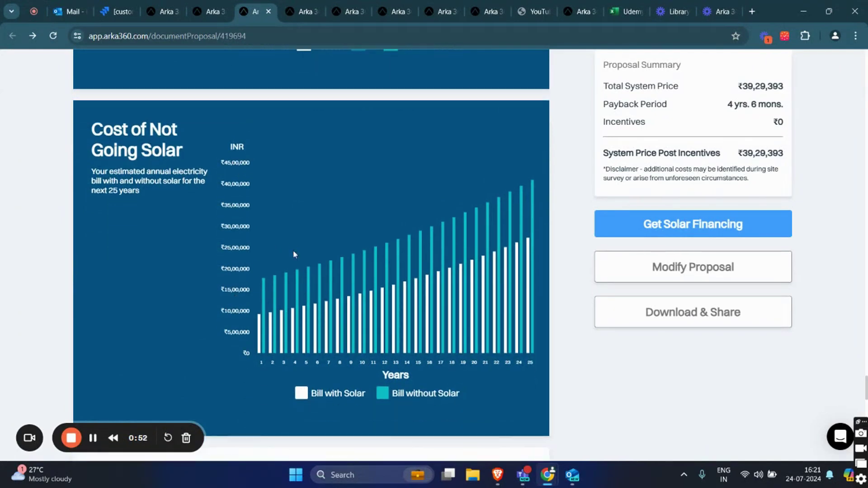
pyautogui.scroll(-2, 353, 265)
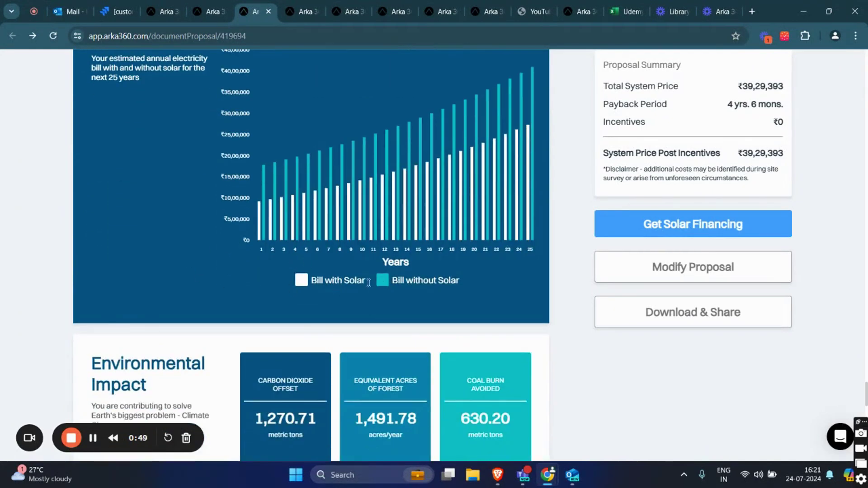
pyautogui.scroll(-4, 346, 252)
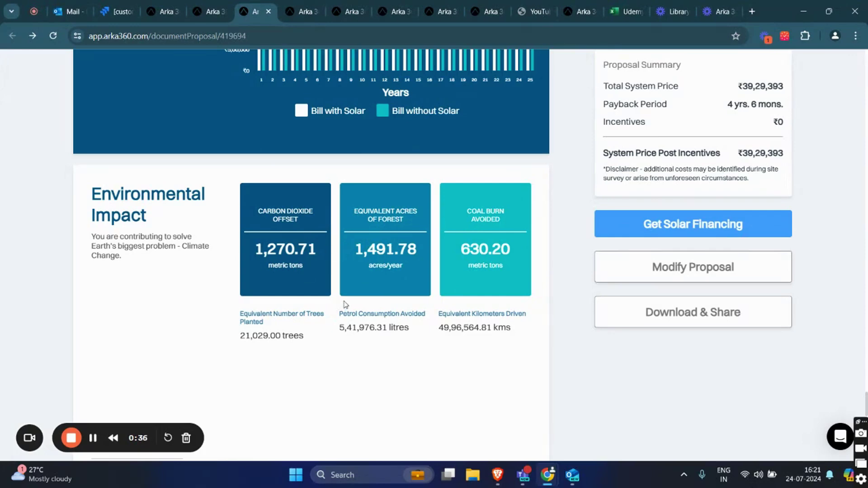
pyautogui.scroll(-15, 334, 297)
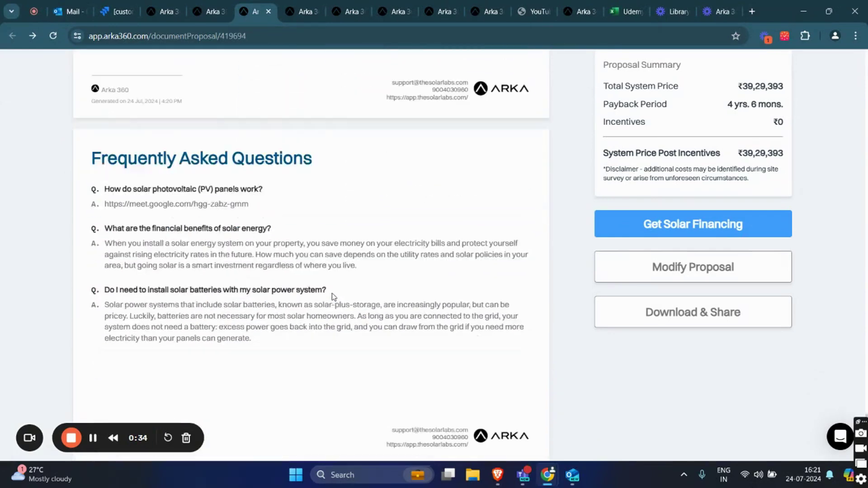
pyautogui.scroll(-1, 339, 274)
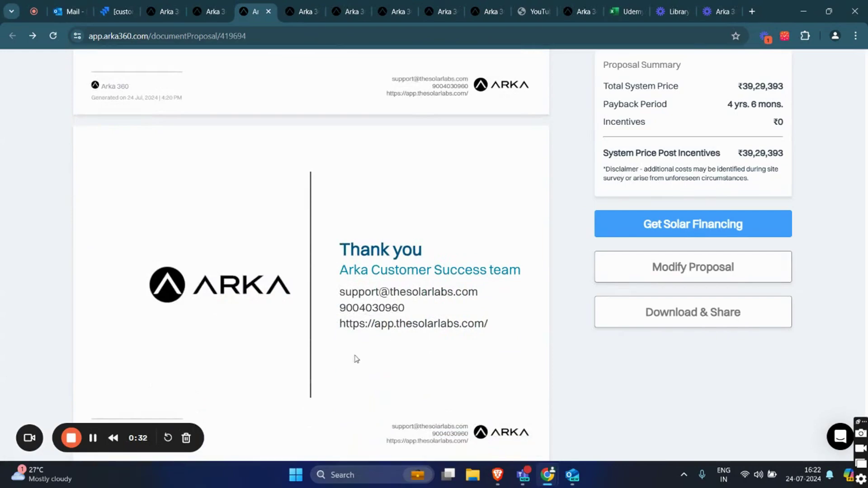
# Return to the top, open Share & Download, and choose Download PDF.
pyautogui.scroll(2, 357, 346)
pyautogui.scroll(-2, 348, 339)
pyautogui.scroll(20, 340, 334)
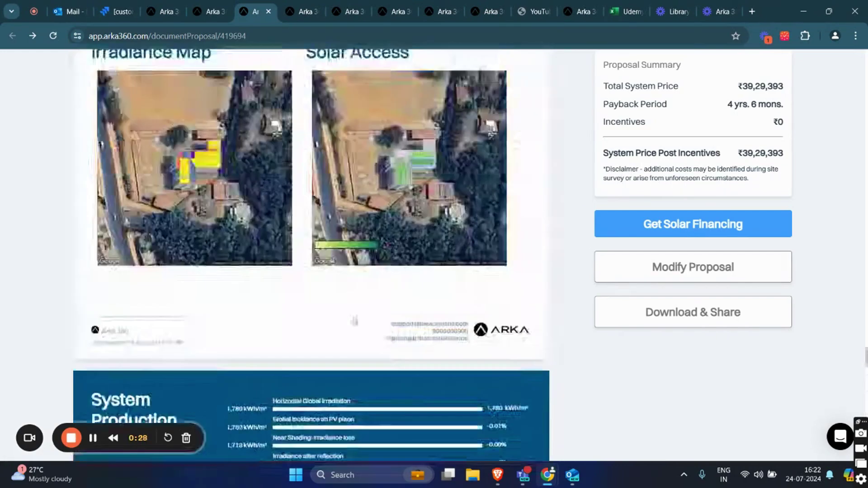
pyautogui.scroll(10, 355, 321)
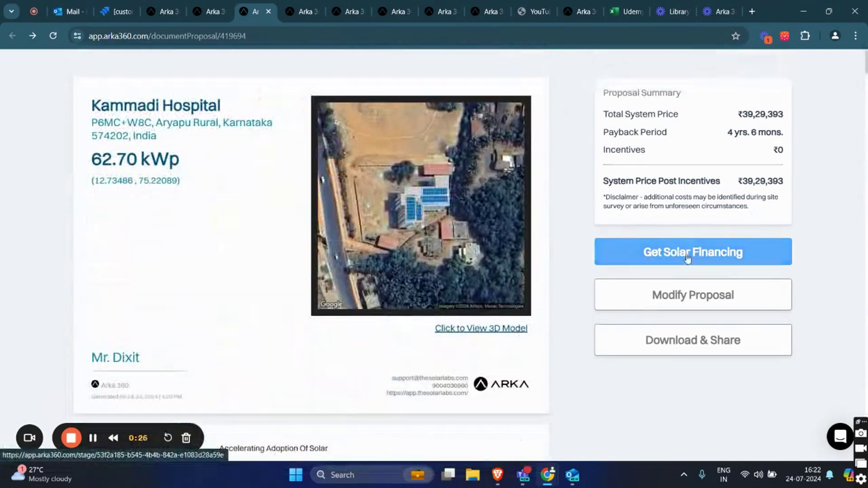
pyautogui.click(672, 345)
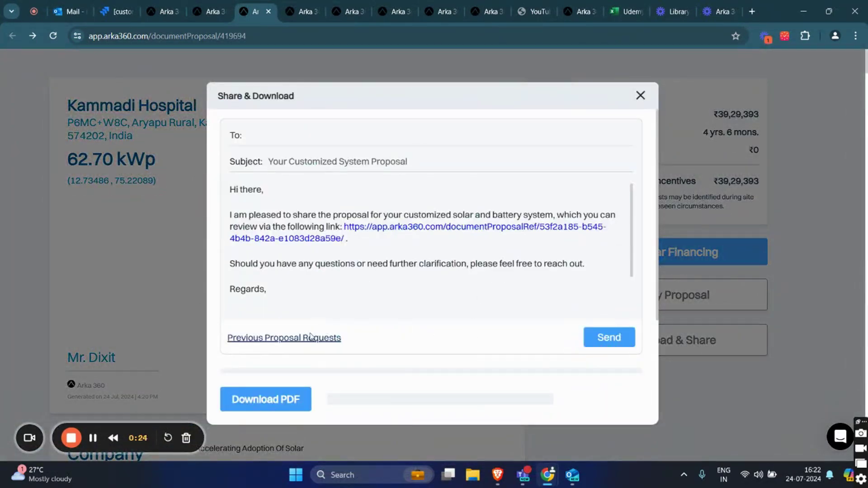
pyautogui.click(257, 401)
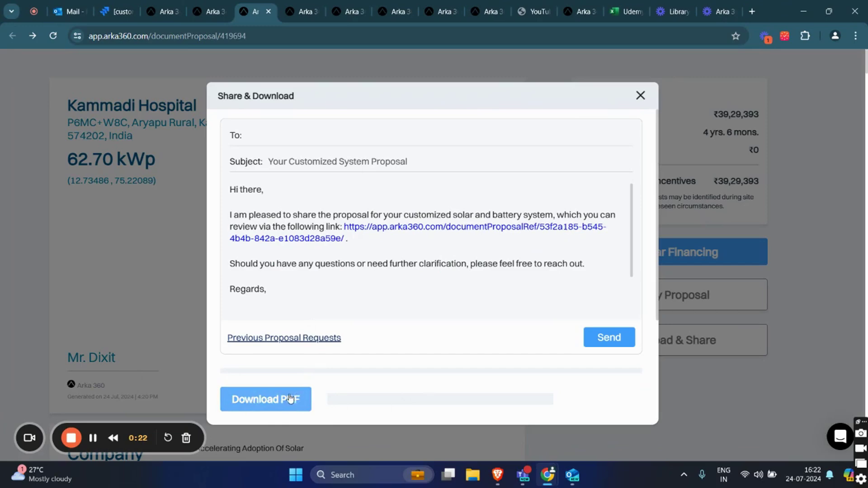